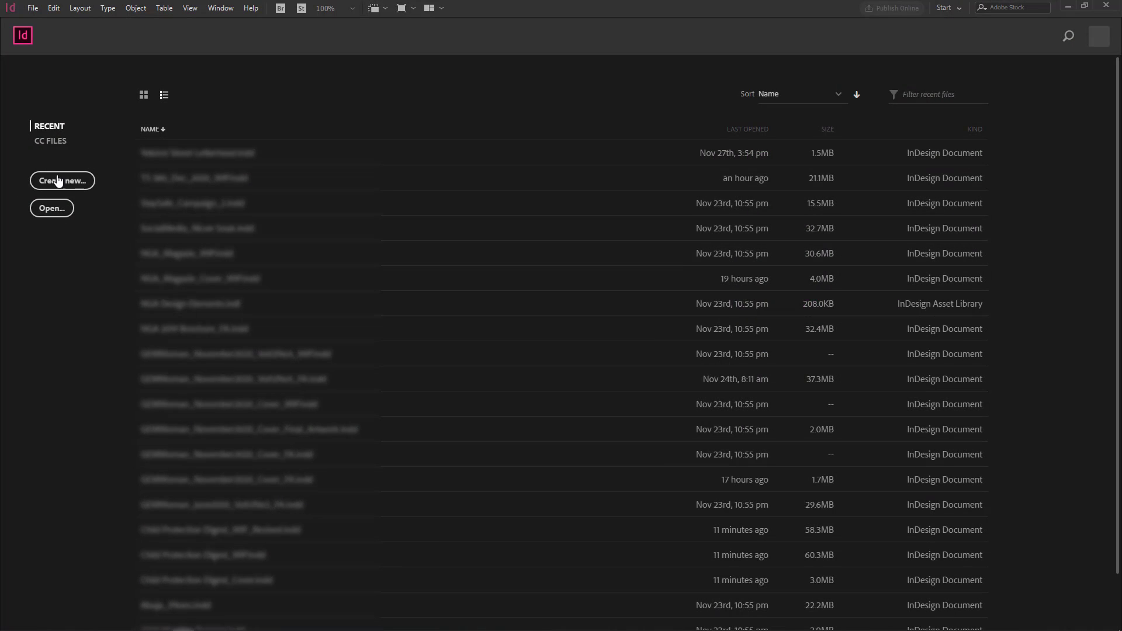
Open the New Document window and browse the Print, Web and Mobile presets, ending on Print
click(58, 181)
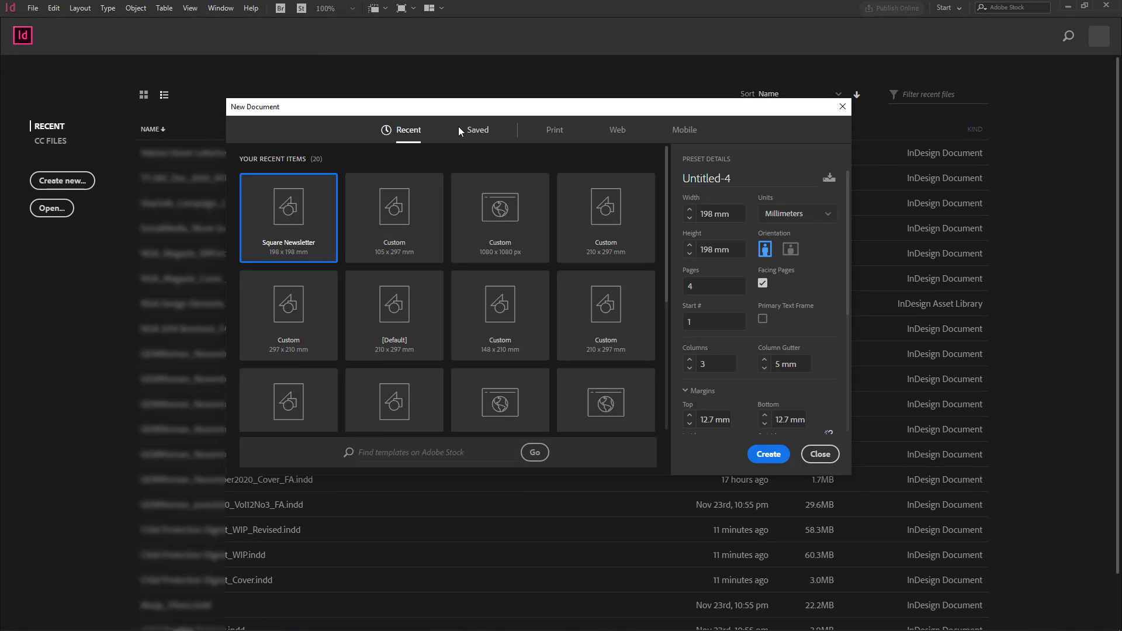
click(557, 134)
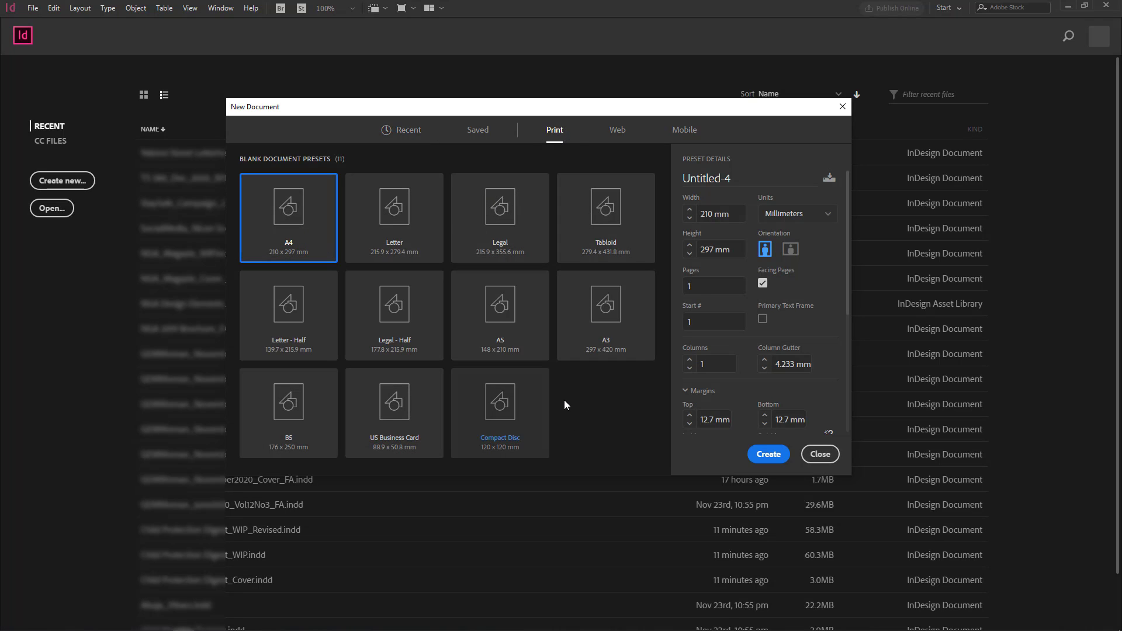
click(630, 135)
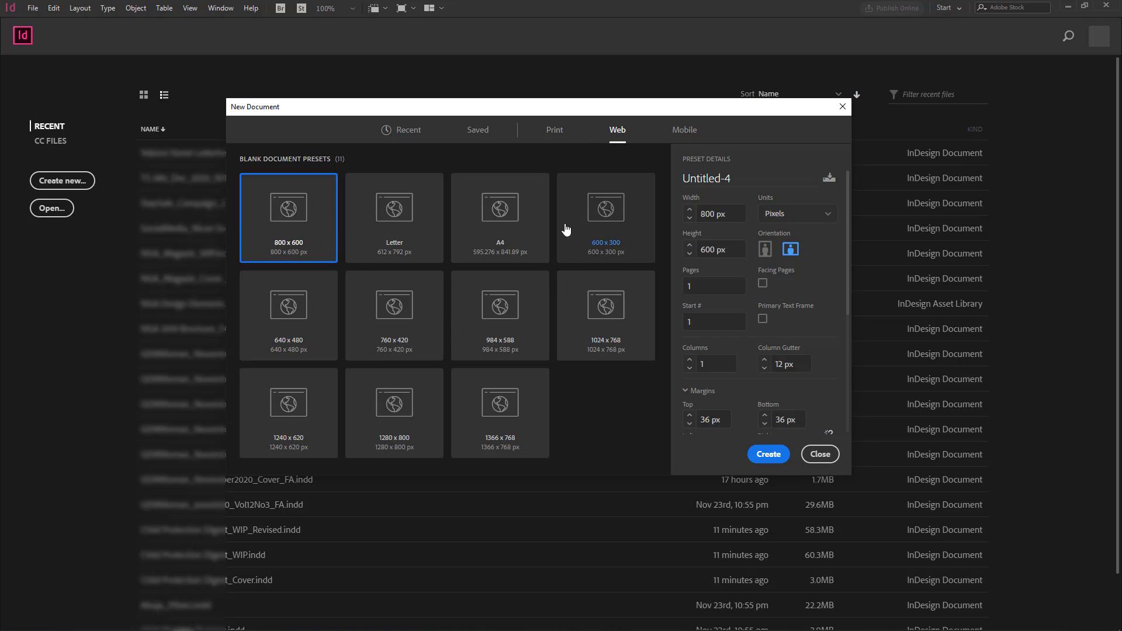
click(684, 130)
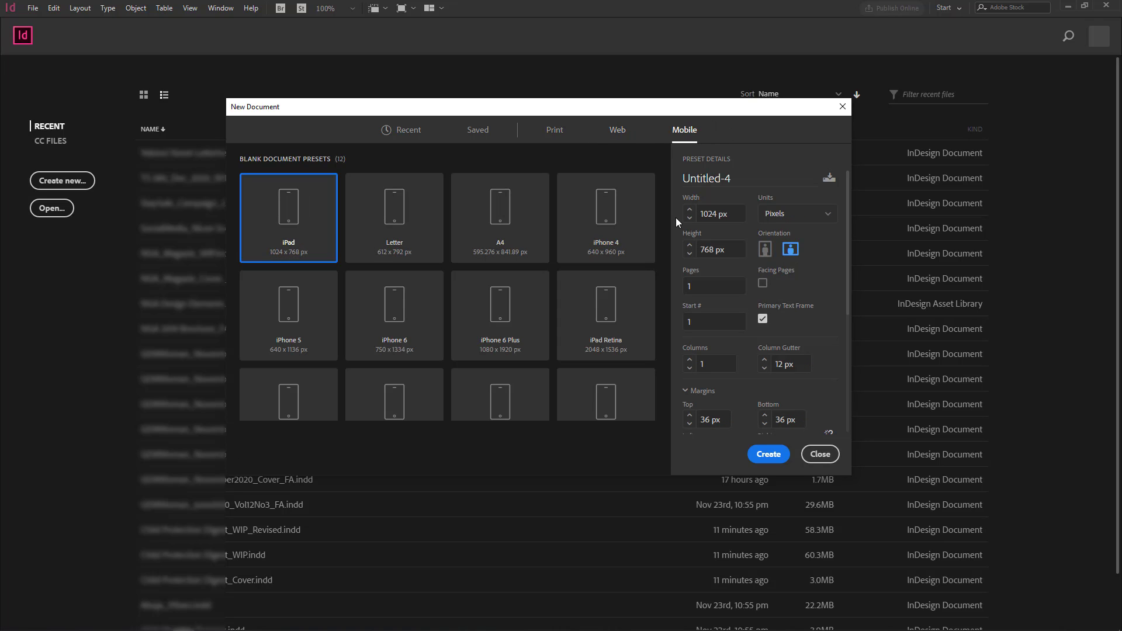
click(554, 132)
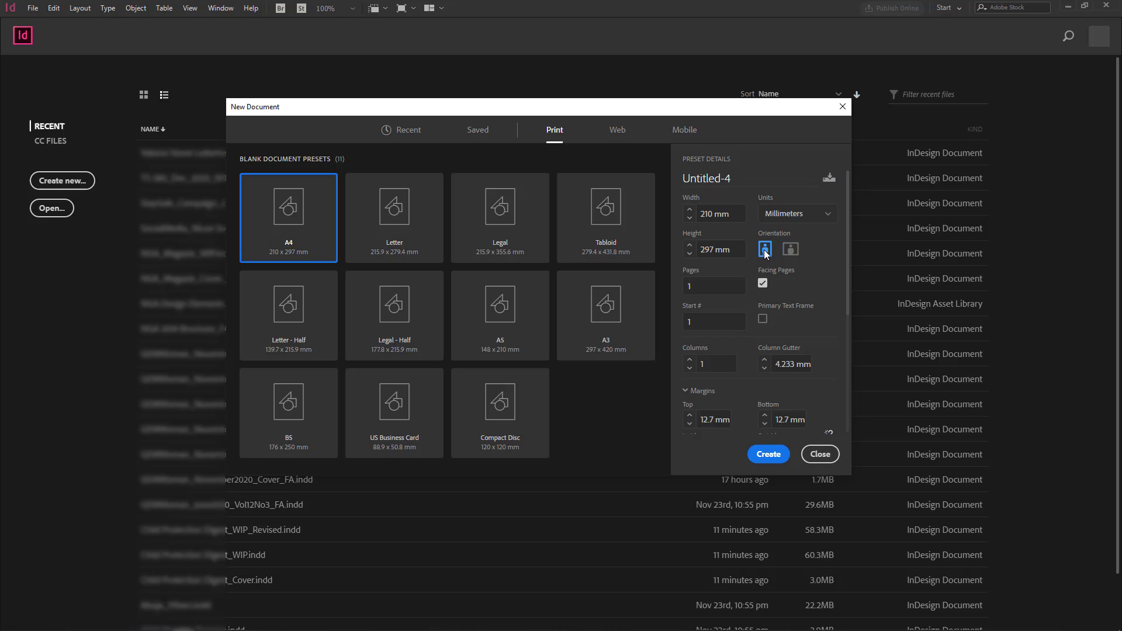
mouse_move(845, 205)
mouse_down()
mouse_move(857, 397)
mouse_move(847, 187)
mouse_up()
Close New Document and start a new preset from File > Document Presets > Define
click(820, 455)
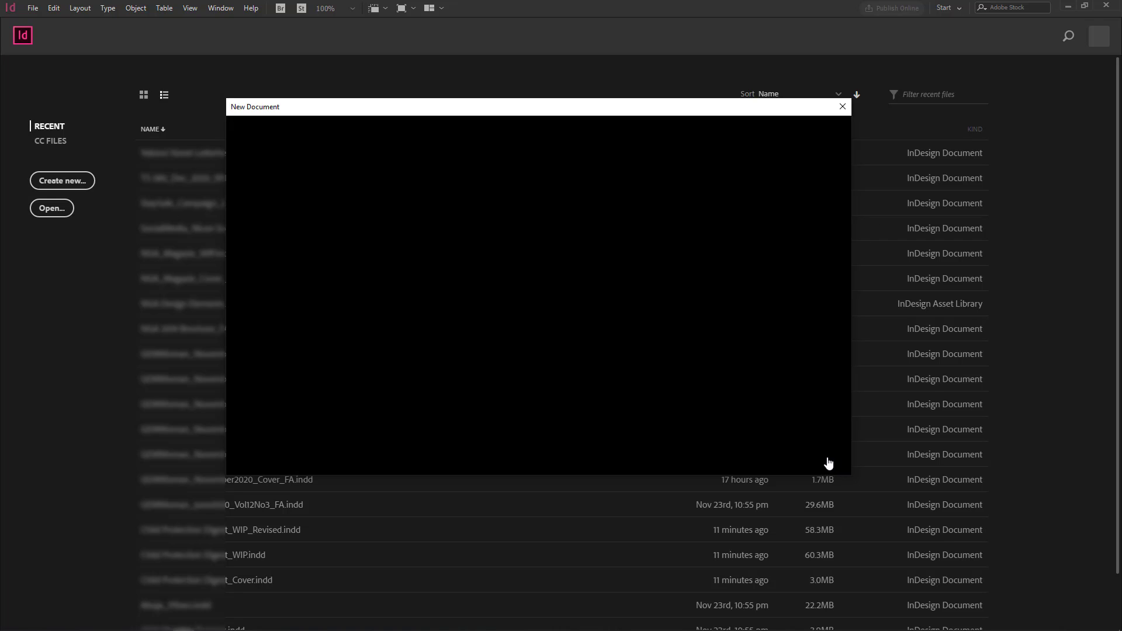
click(33, 8)
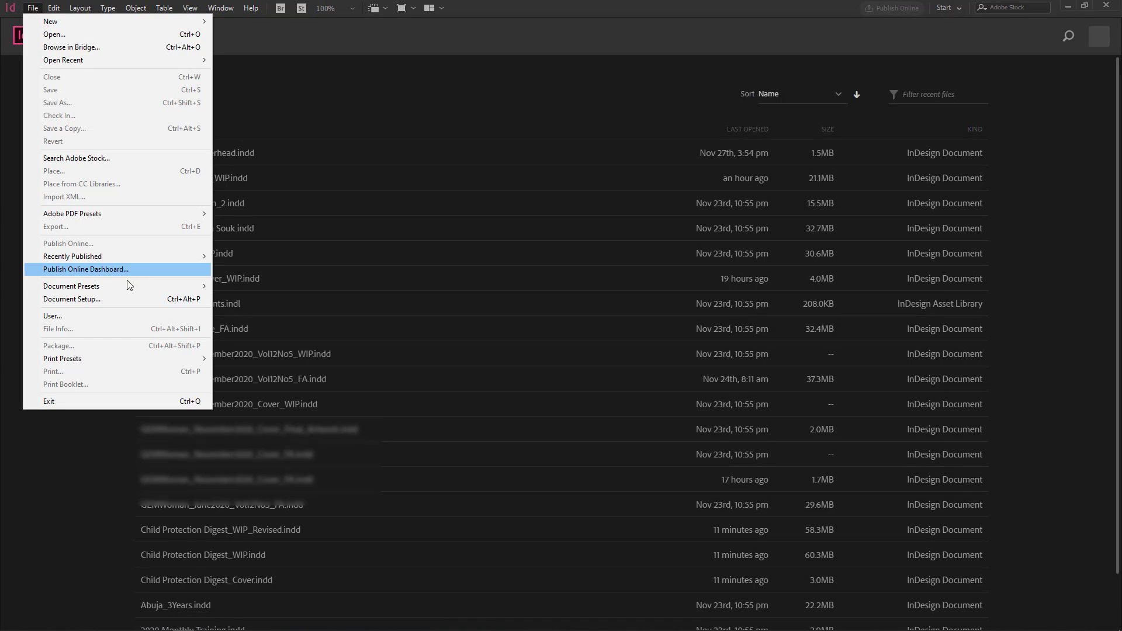
mouse_move(130, 288)
click(262, 288)
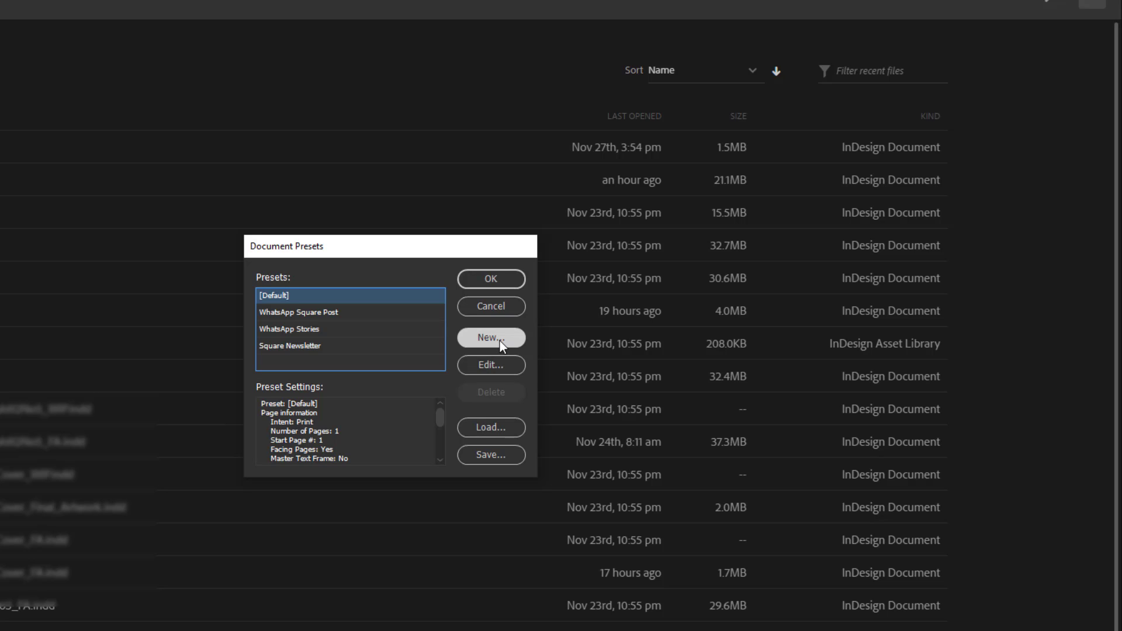
click(499, 341)
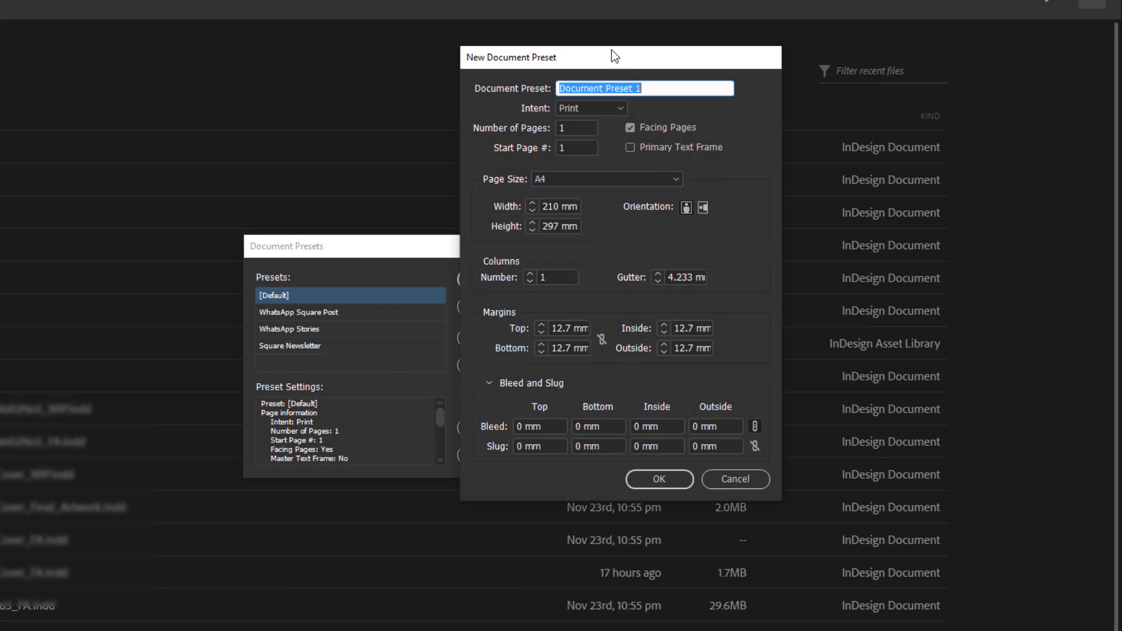
mouse_move(611, 50)
mouse_down()
mouse_move(572, 61)
mouse_move(600, 42)
mouse_up()
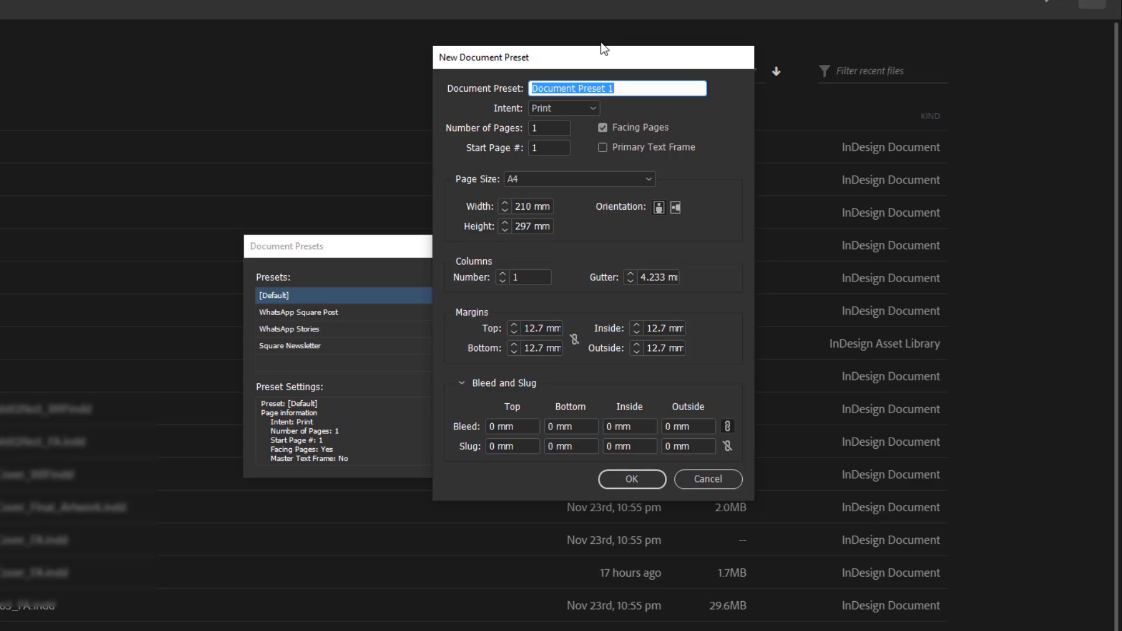
Try the Web and Mobile intents for Document Preset 1, then set it back to Print
click(593, 106)
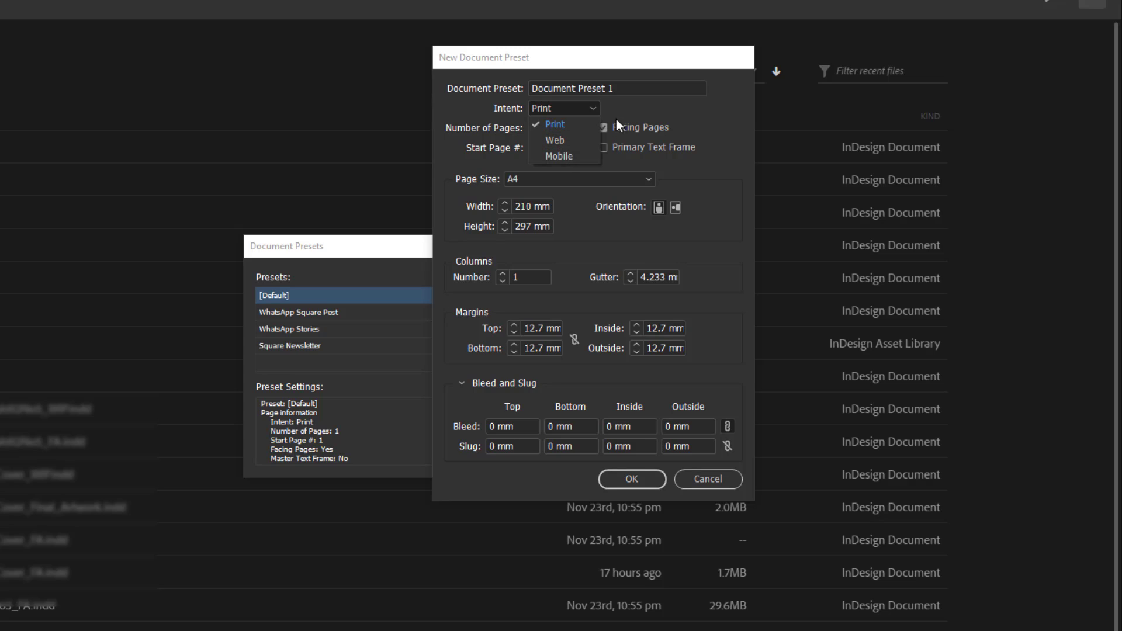
click(573, 124)
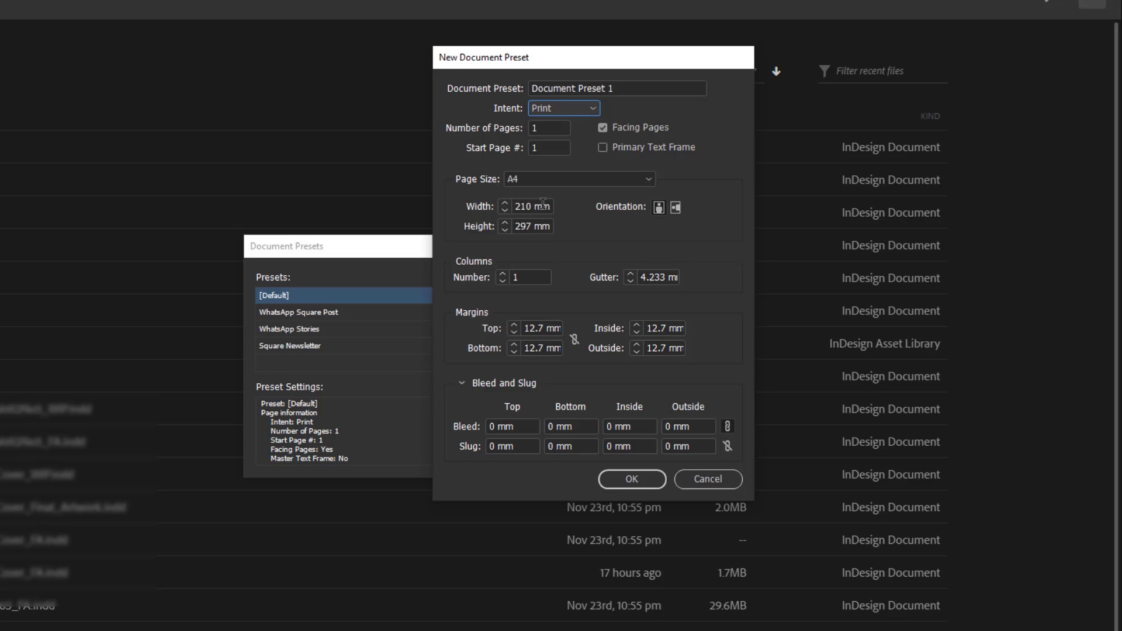
click(593, 110)
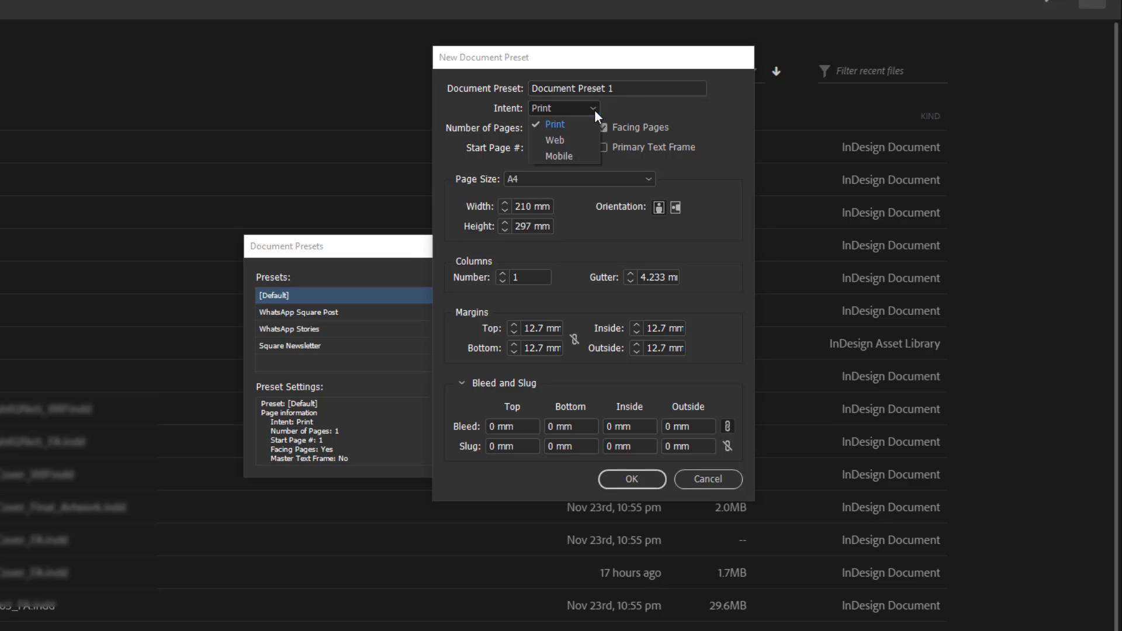
click(569, 139)
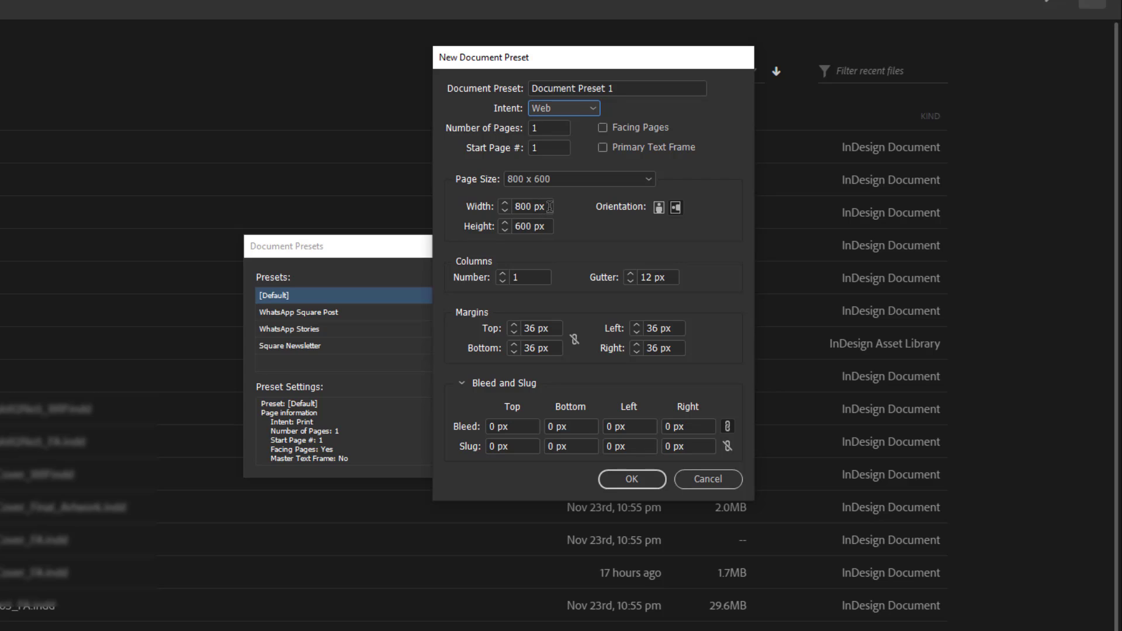
click(592, 108)
click(575, 156)
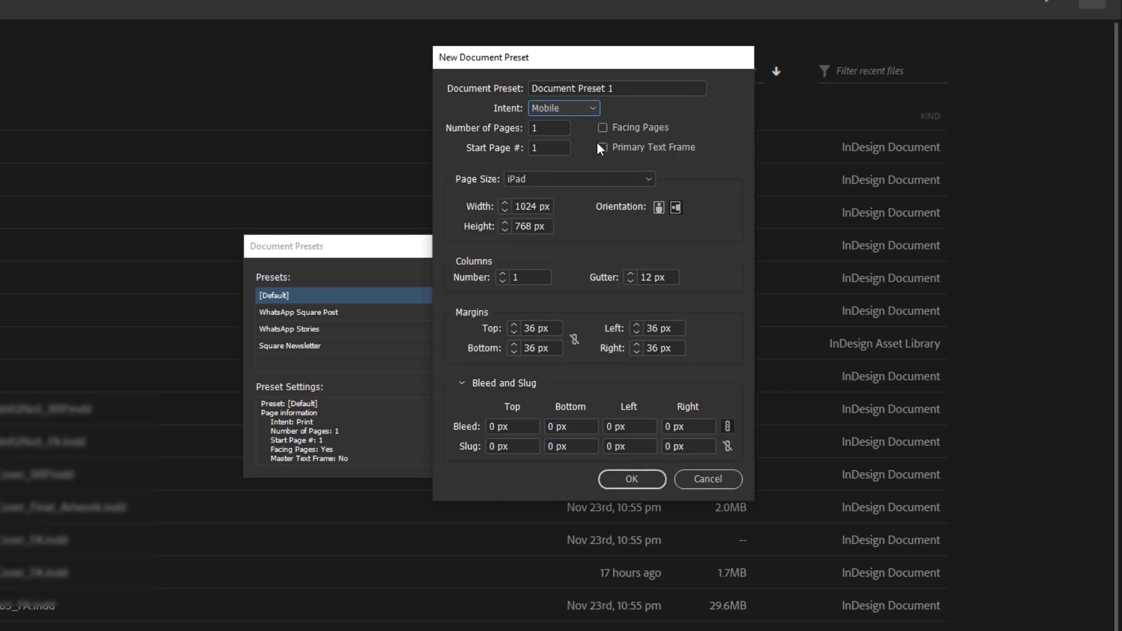
click(583, 106)
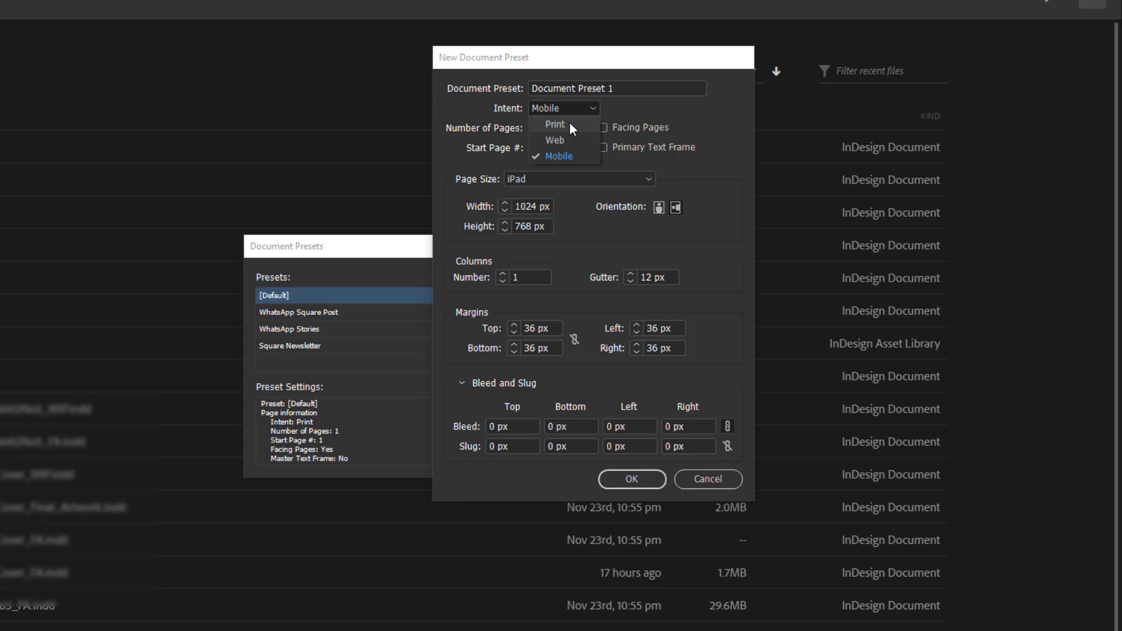
click(570, 125)
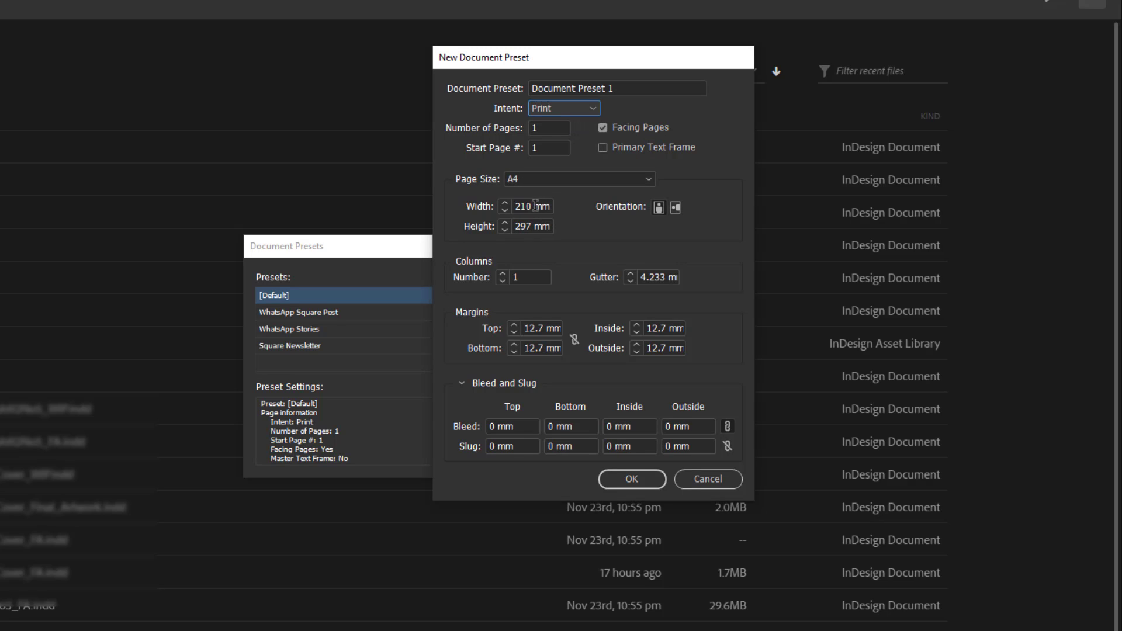
Give Document Preset 1 a 200 × 200 mm page, 3 columns and a 5 mm gutter
drag(524, 206, 488, 202)
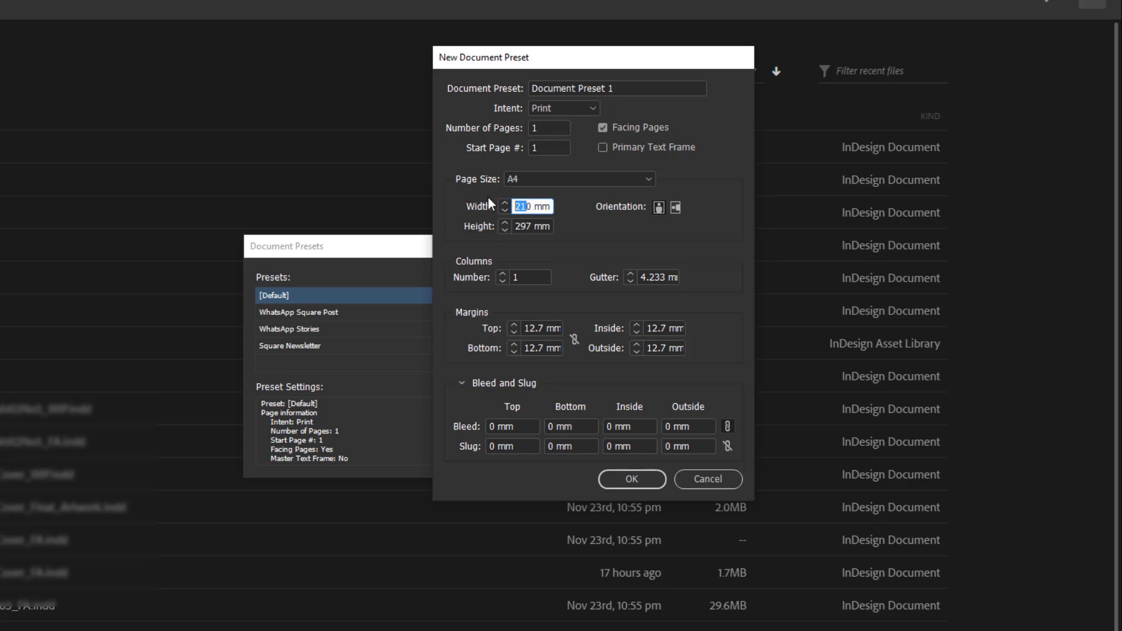
text(20)
key(Tab)
text(200)
key(Tab)
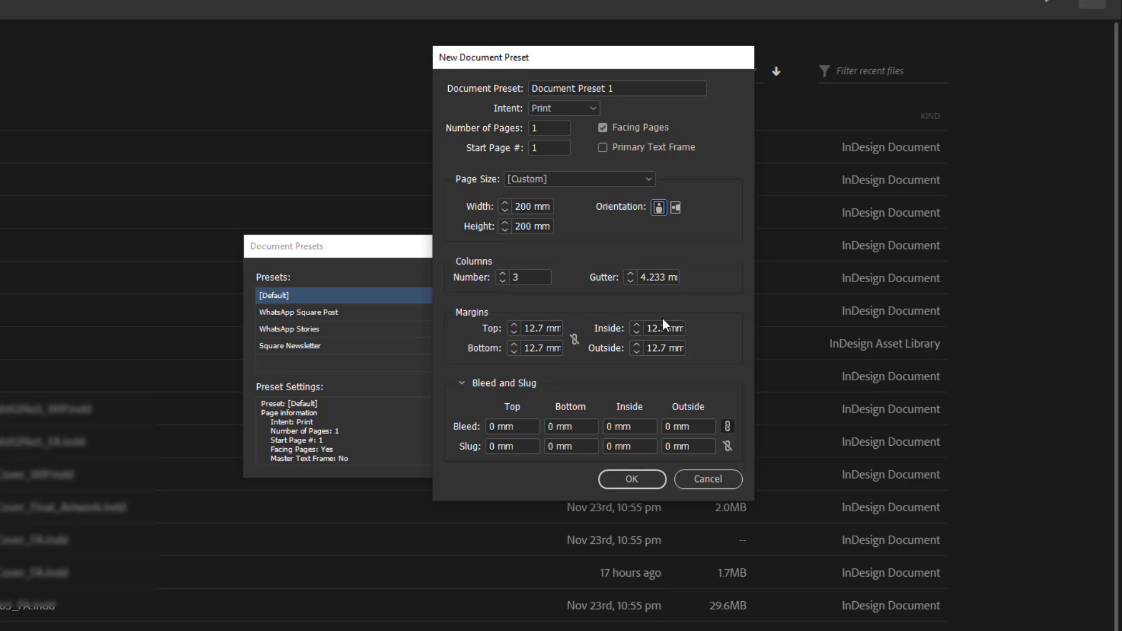
click(629, 272)
Set a 3 mm bleed on top, bottom and outside, 0 mm inside, and 0 mm slug
click(519, 425)
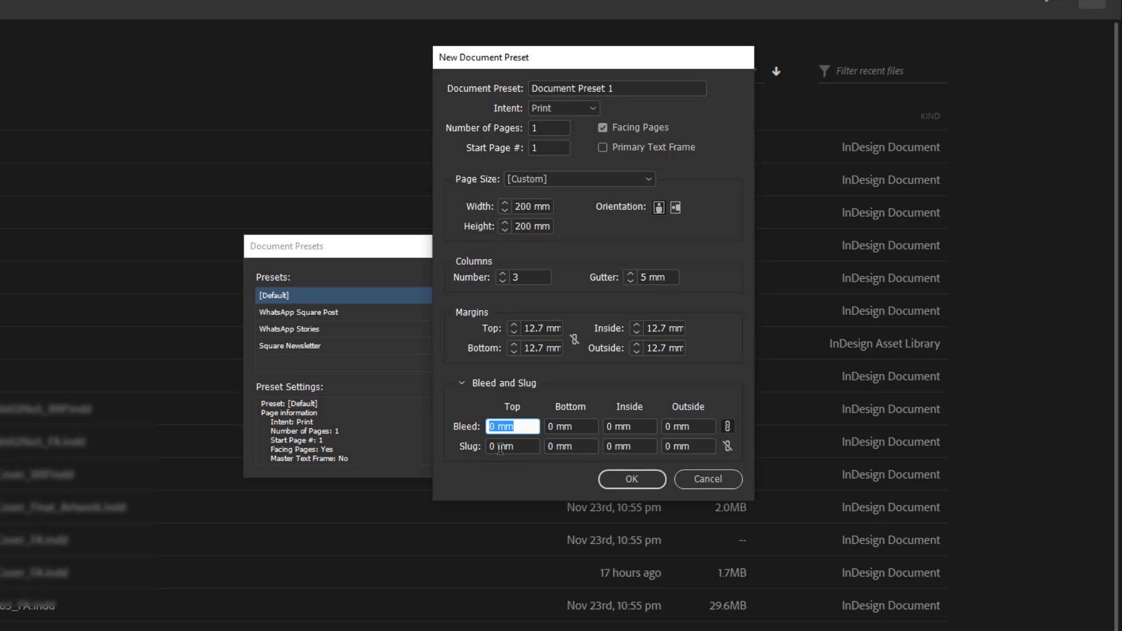
text(3)
key(Tab)
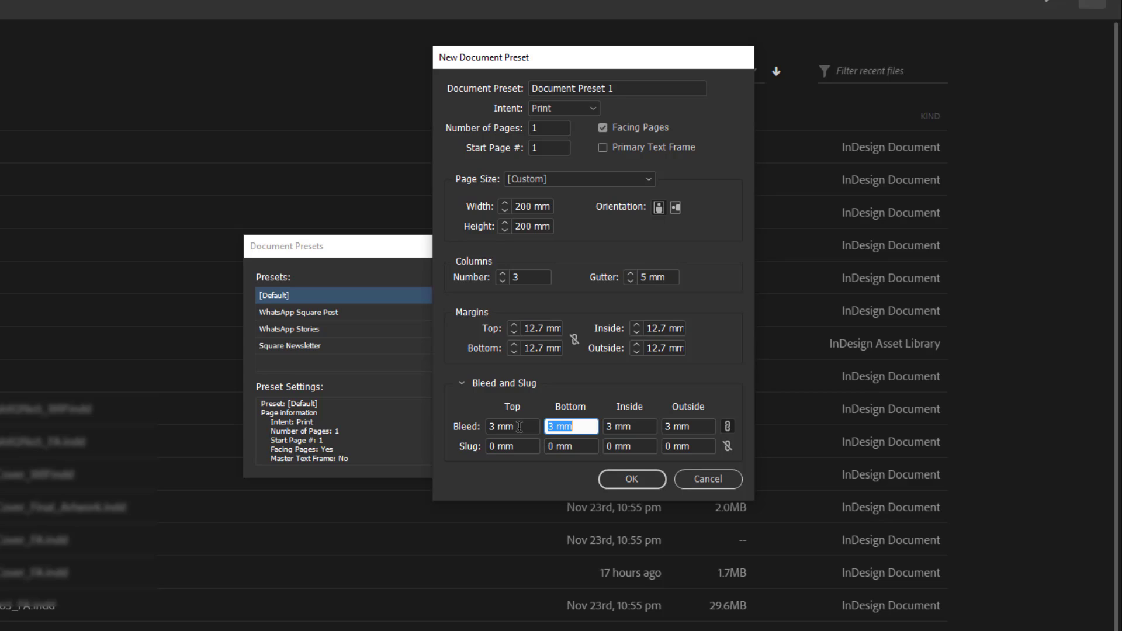
click(728, 426)
click(638, 425)
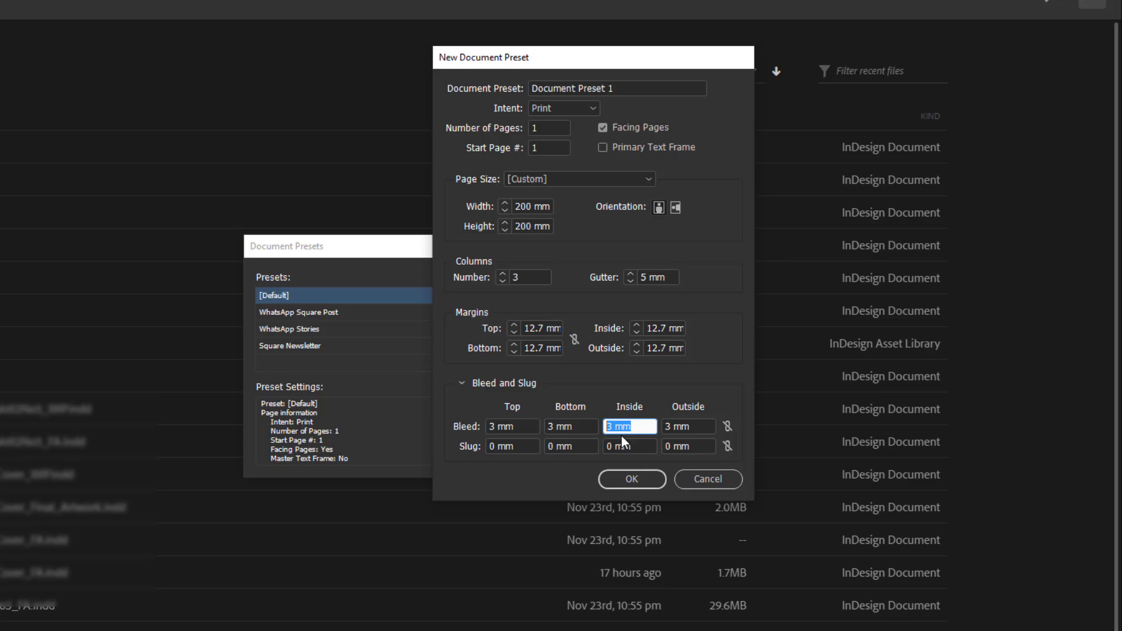
text(0)
click(635, 445)
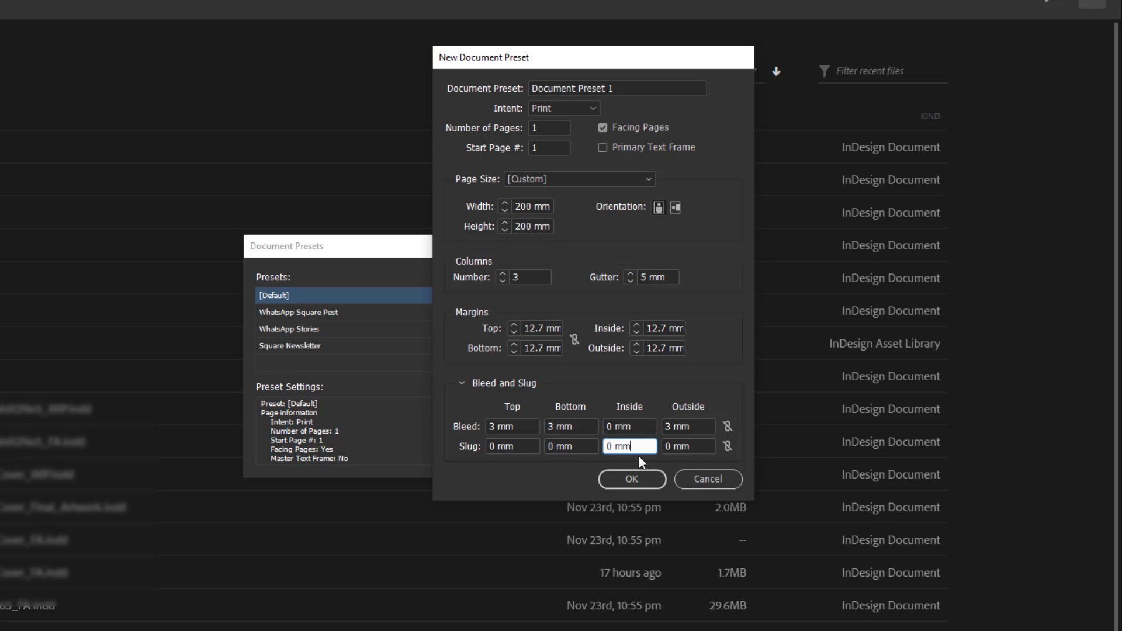
click(701, 446)
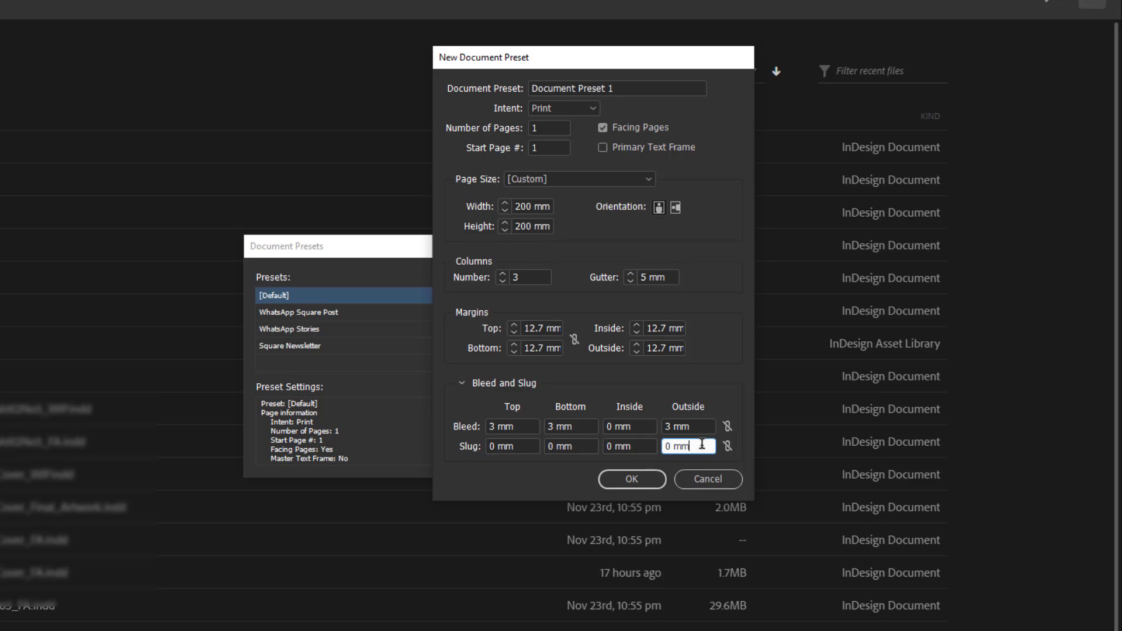
click(527, 447)
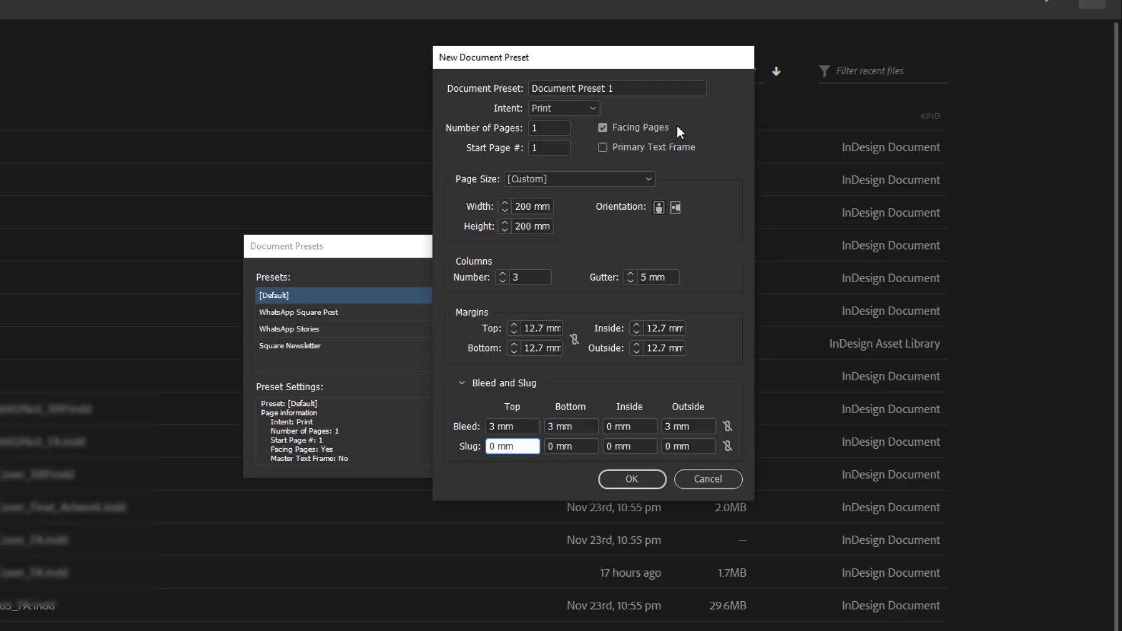
click(646, 87)
Name the preset 'Corporate Newsletter', set it to 4 pages, and save it
drag(645, 87, 418, 90)
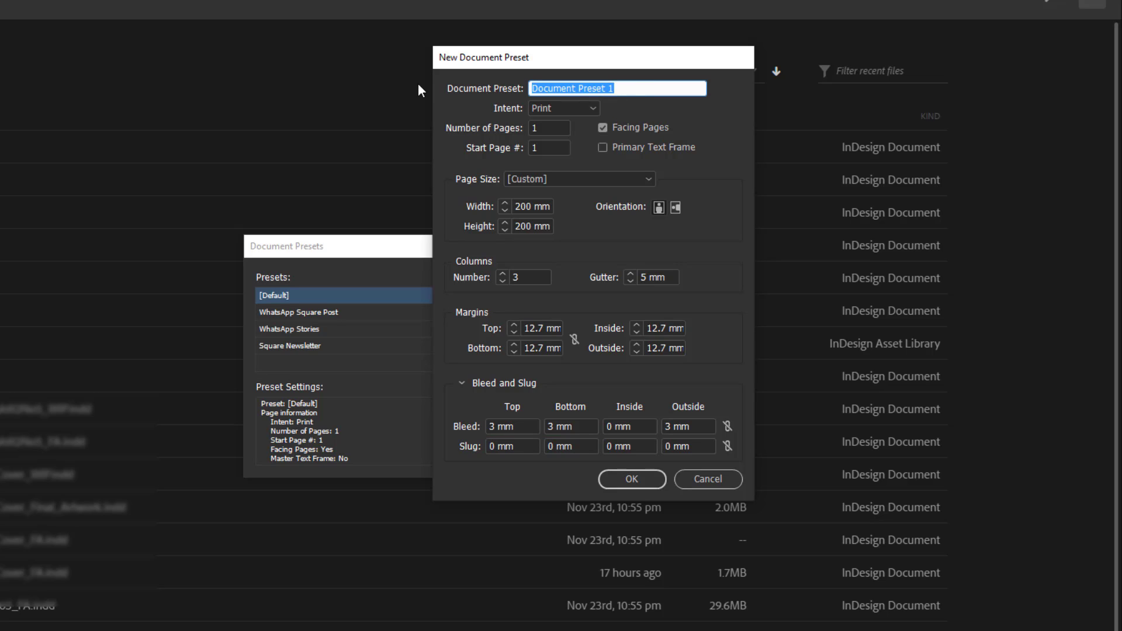
text(S)
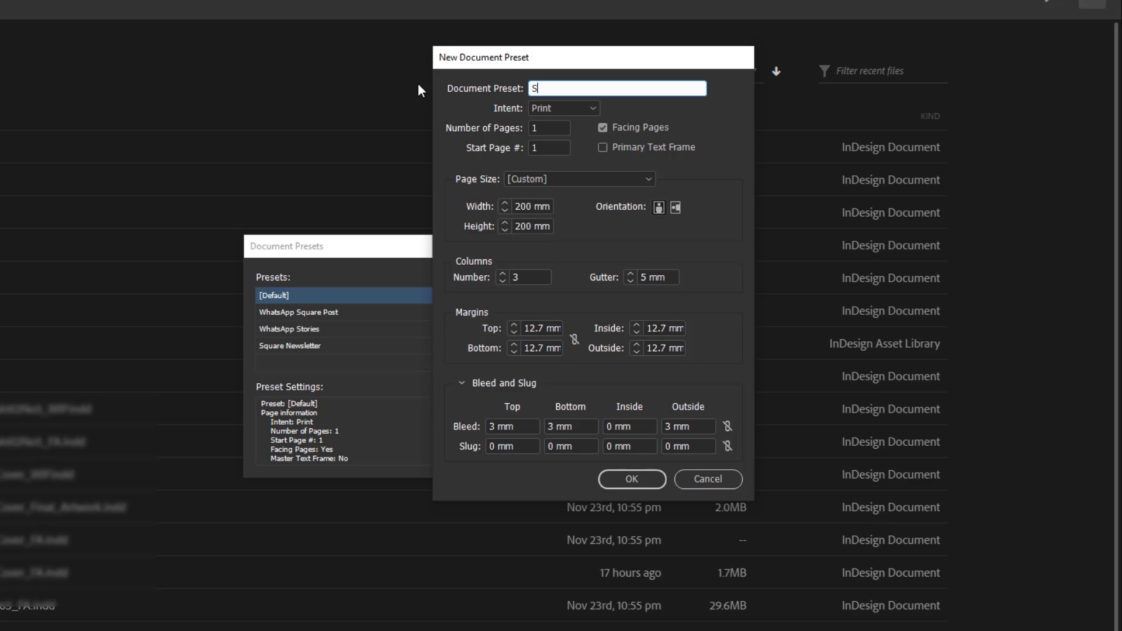
key(BackSpace)
text(Corporate Newsletter)
click(548, 126)
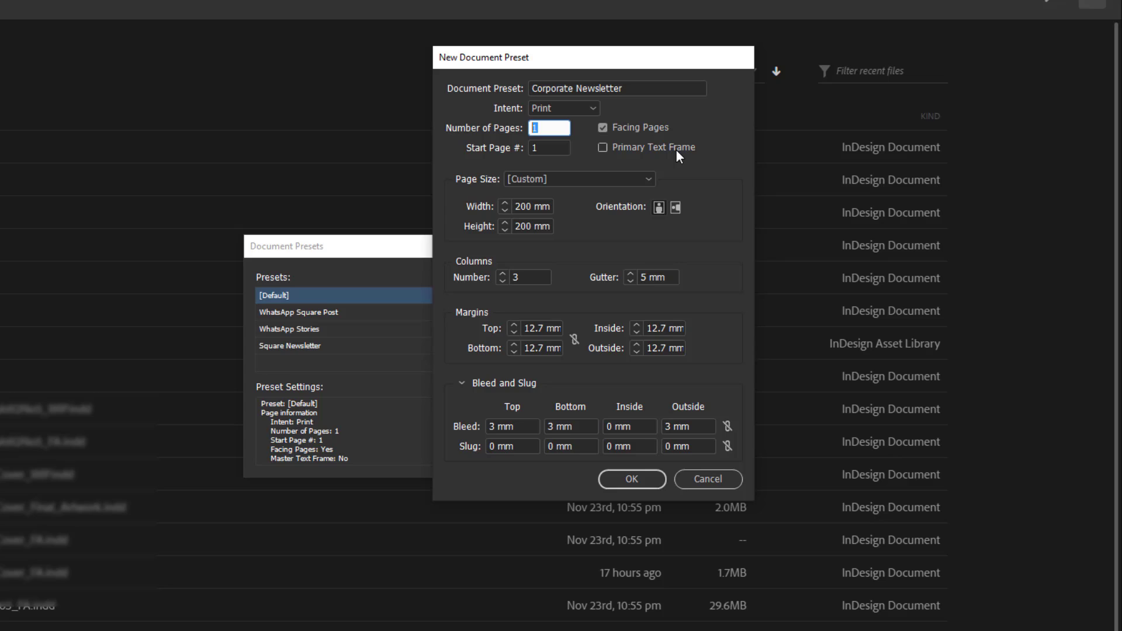
text(4)
click(635, 481)
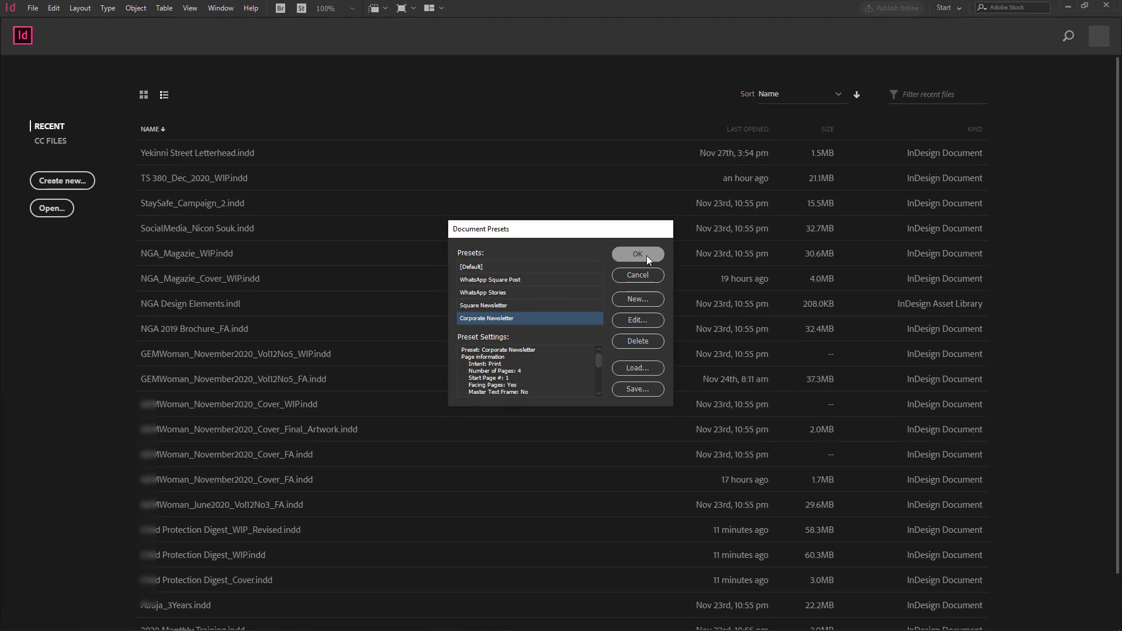
Close the preset manager and create a document from the saved Corporate Newsletter preset
click(637, 254)
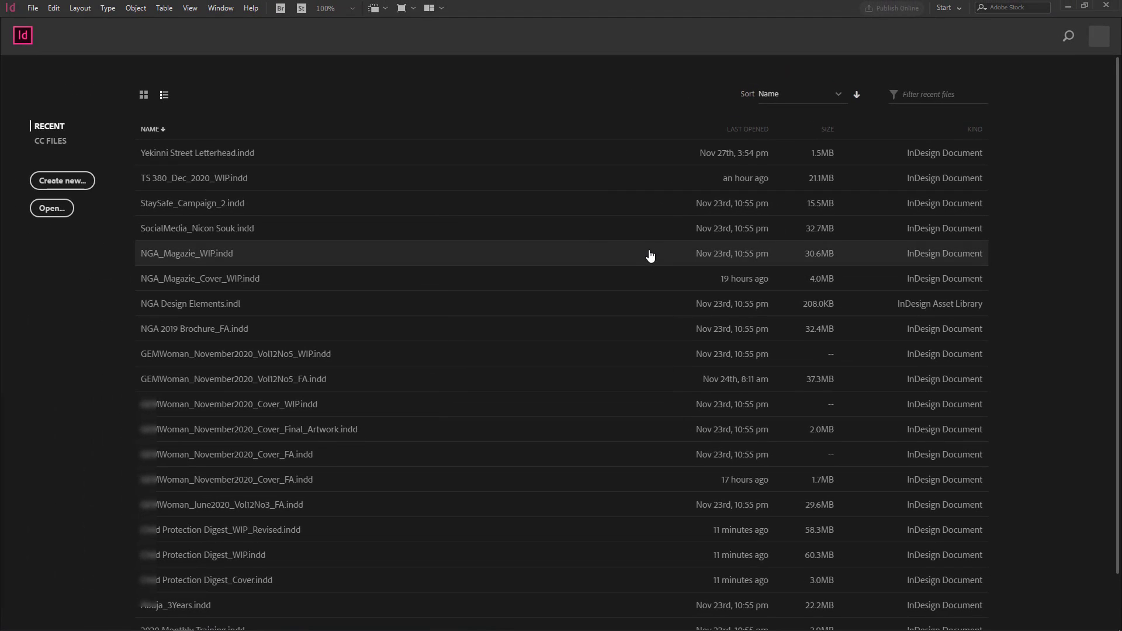
click(63, 181)
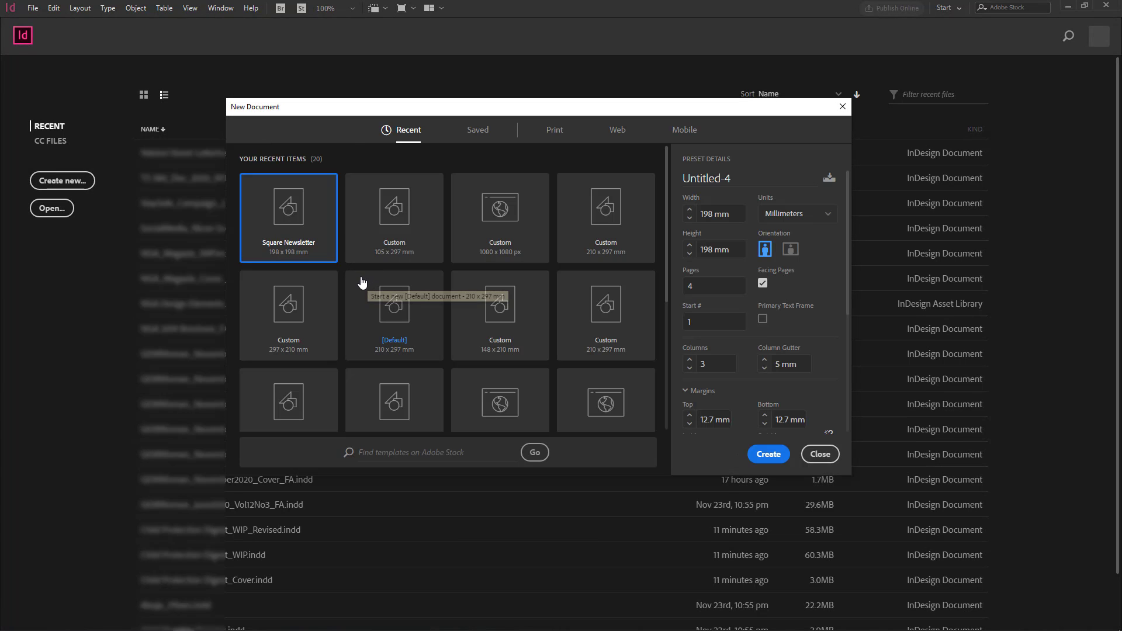
click(478, 131)
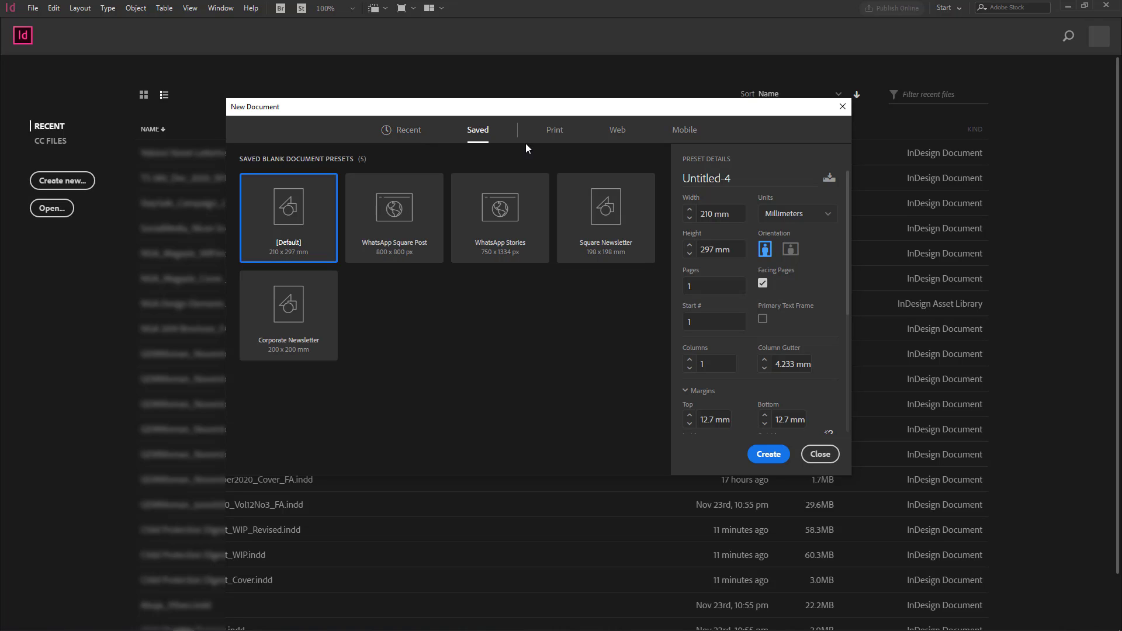
click(302, 345)
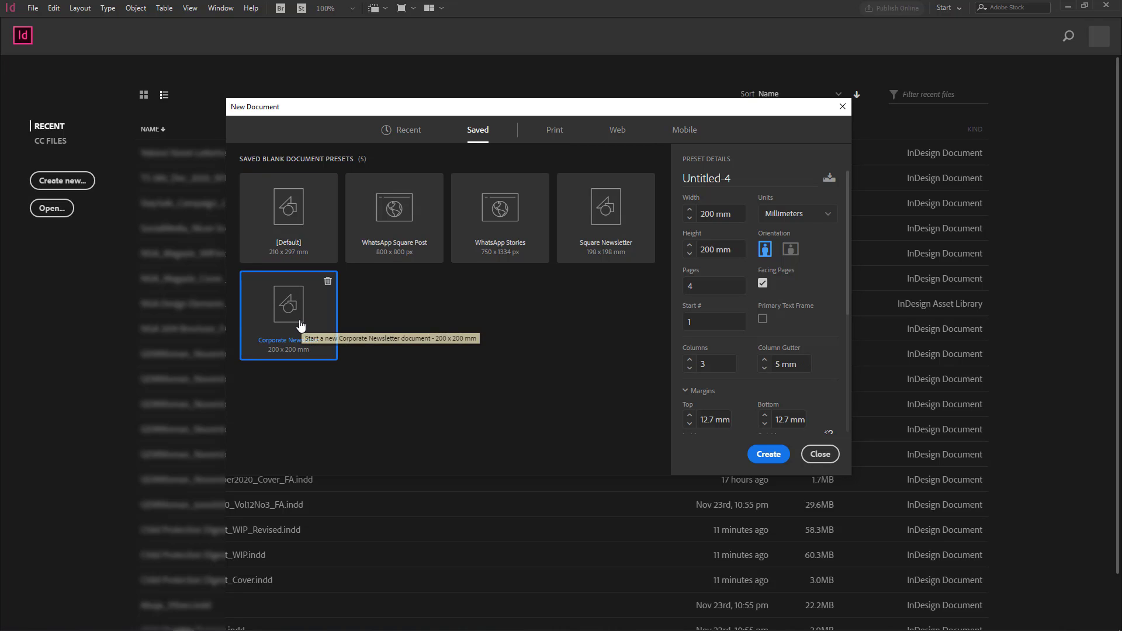
click(768, 454)
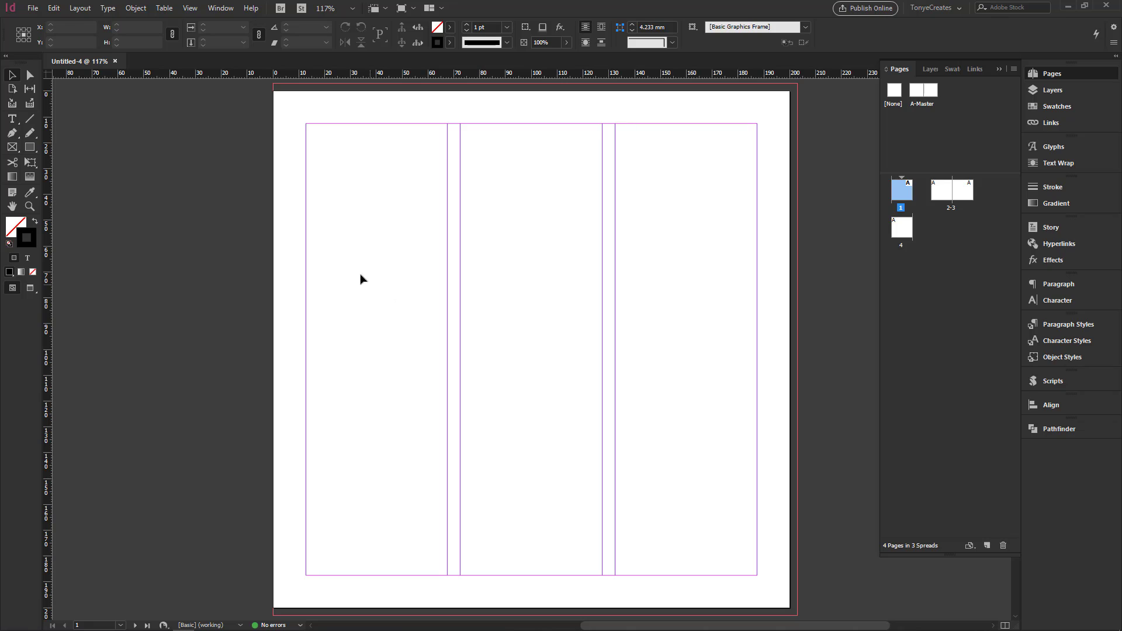
Close the new document and choose to export the Corporate Newsletter preset from Document Presets
click(115, 60)
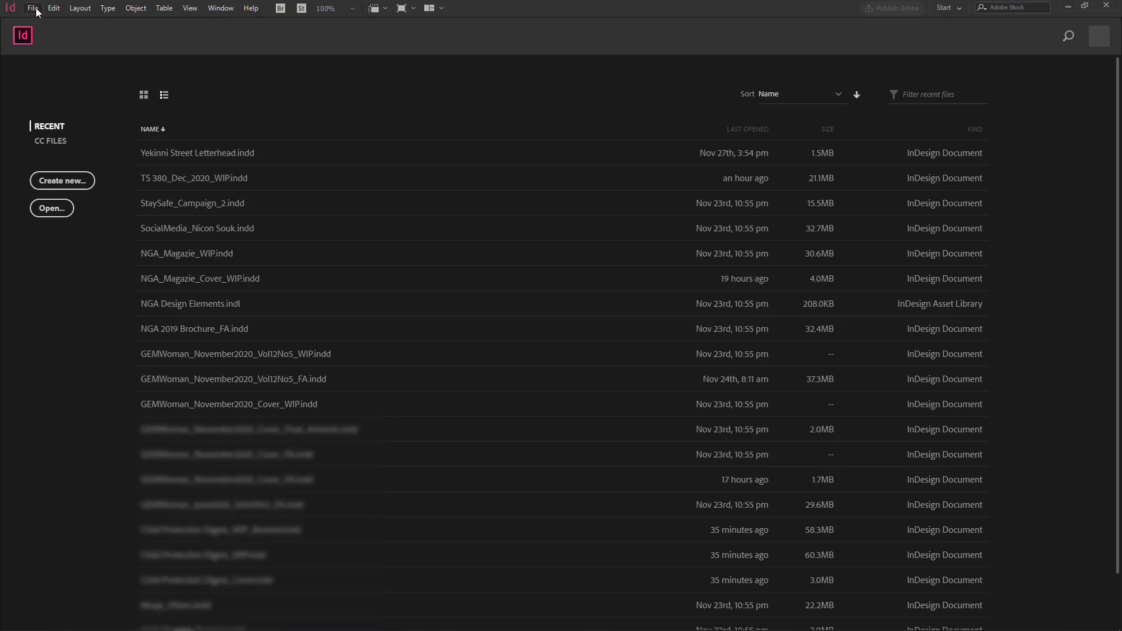
click(35, 12)
mouse_move(107, 288)
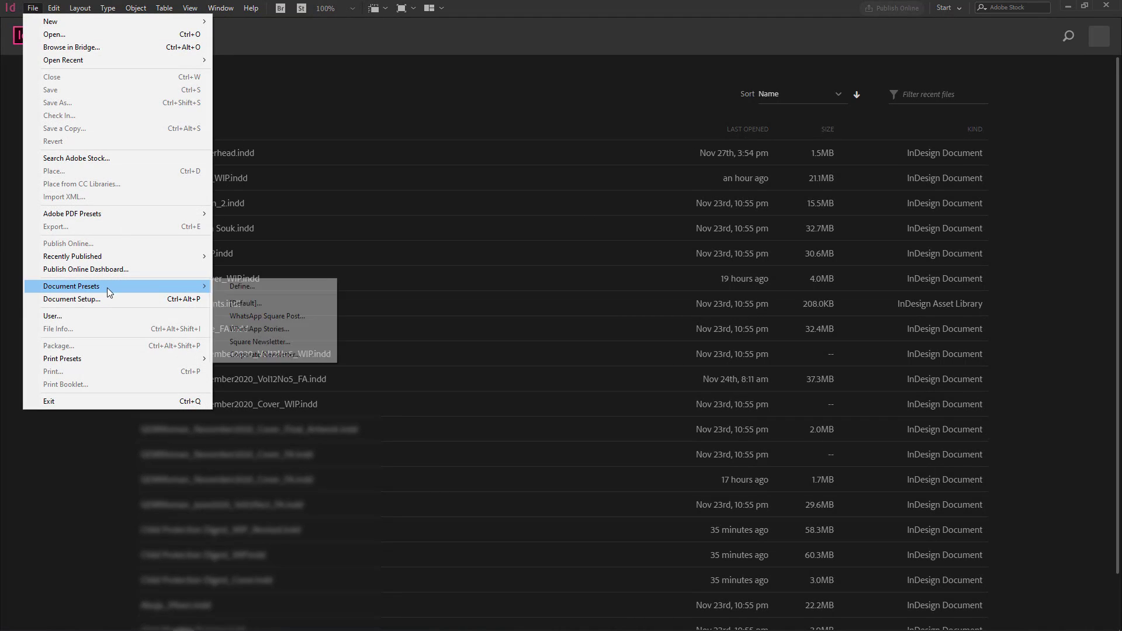
click(277, 289)
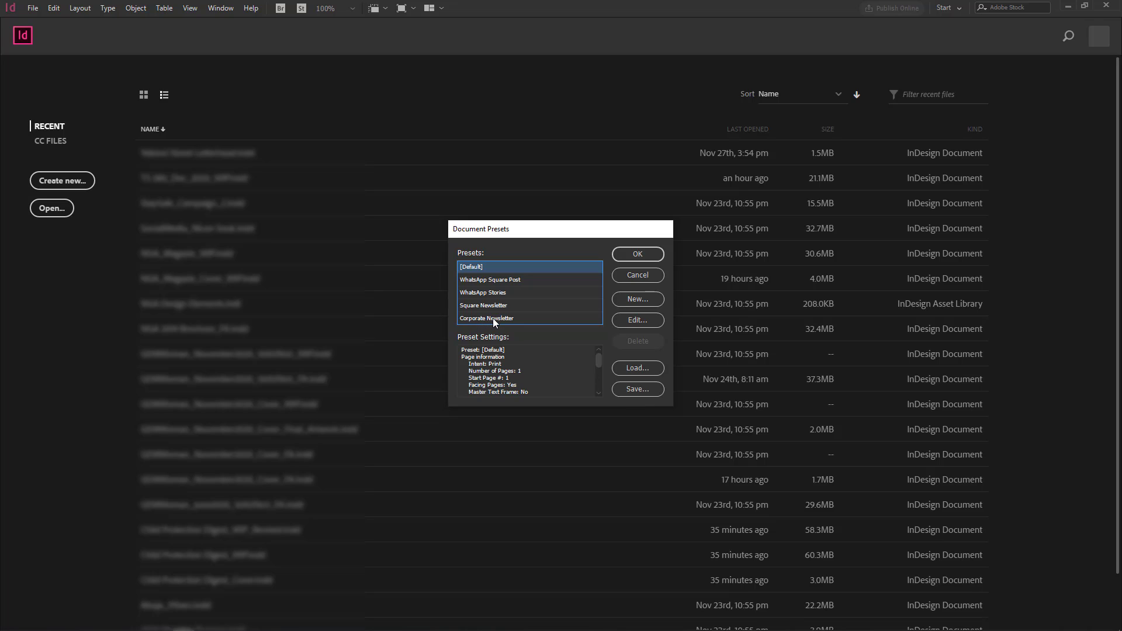
click(499, 318)
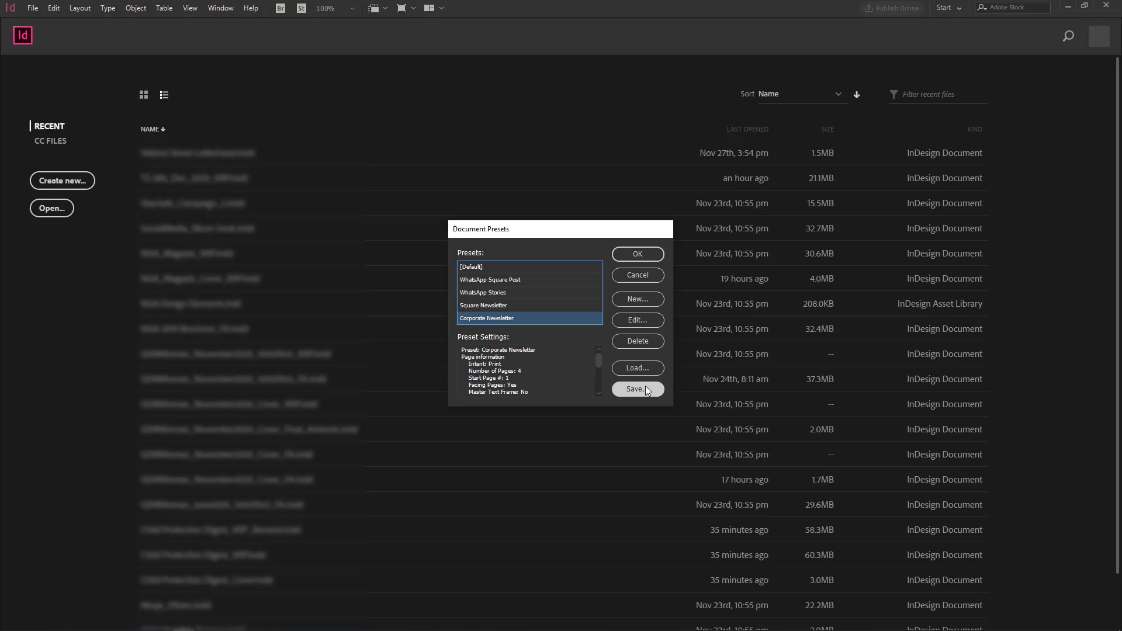
click(659, 390)
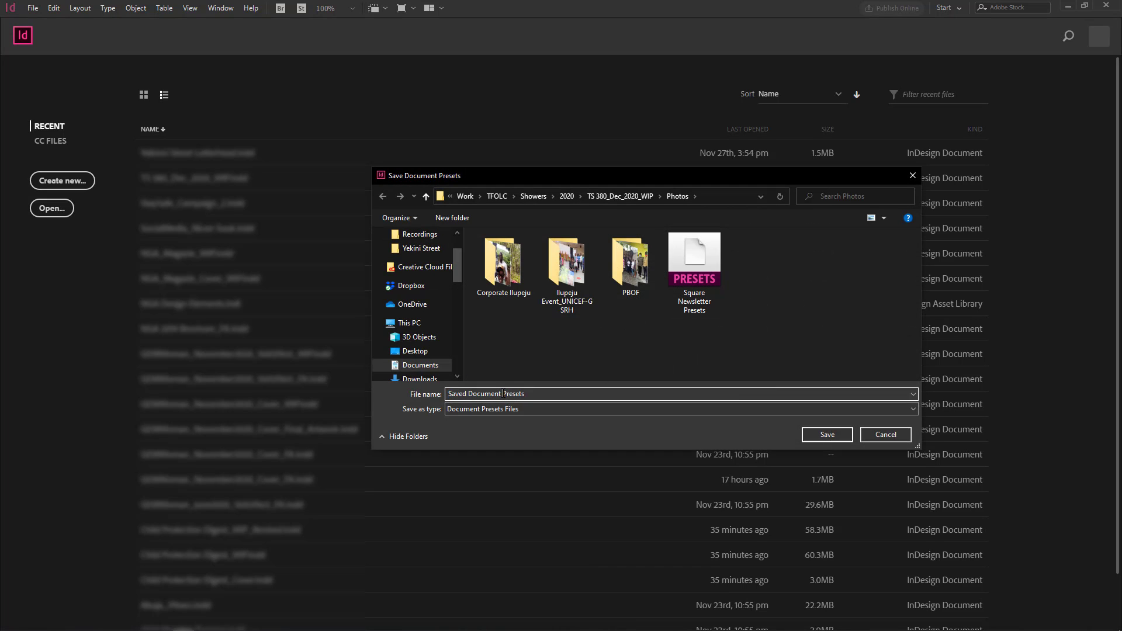
Save the preset file under the name 'Corporate Newsletter'
drag(504, 393, 444, 395)
text(Corporate Nees)
key(BackSpace)
key(BackSpace)
text(wsletter)
key(shift+End)
key(Delete)
click(825, 436)
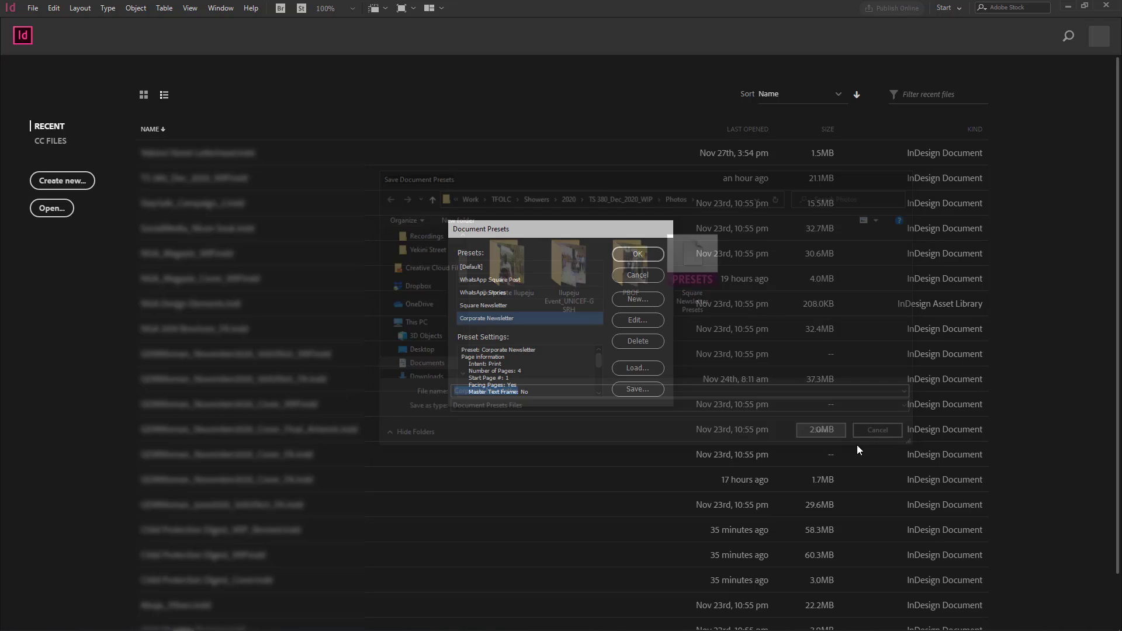
Confirm the Document Presets dialog with OK to get back to the start screen
click(647, 256)
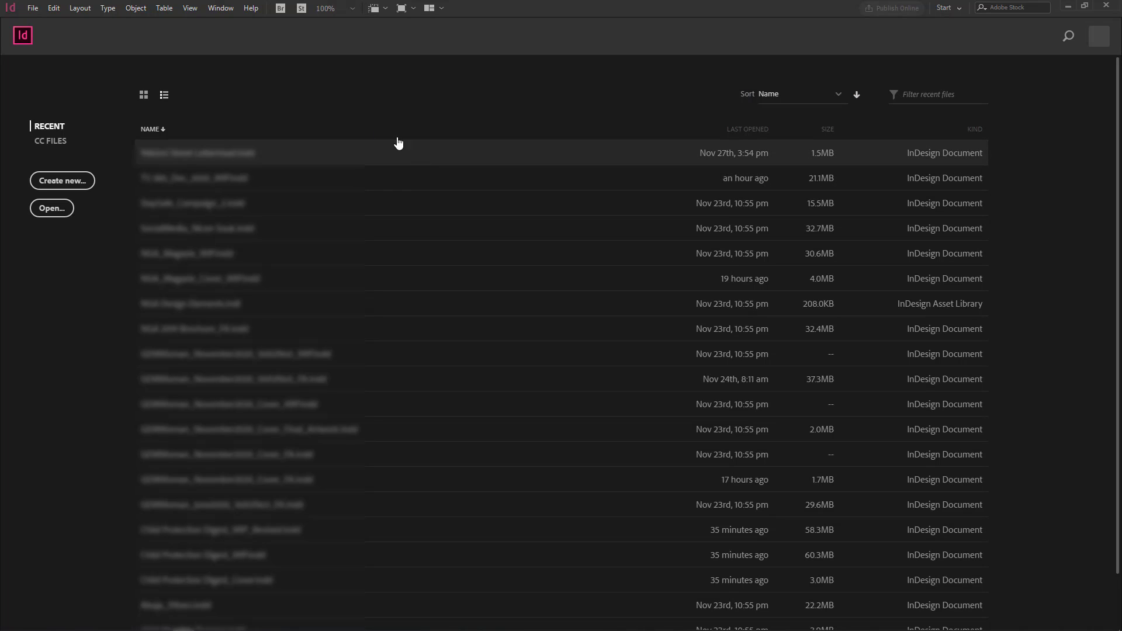
Load the 'Corporate Newsletter' presets file into the Document Presets manager
click(32, 9)
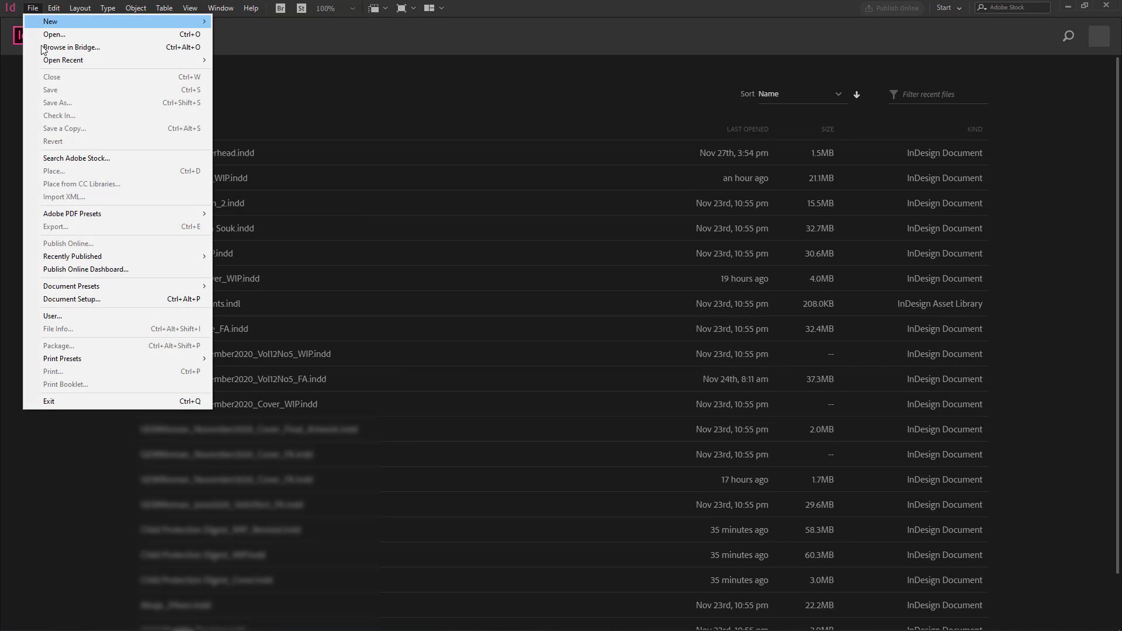
mouse_move(111, 289)
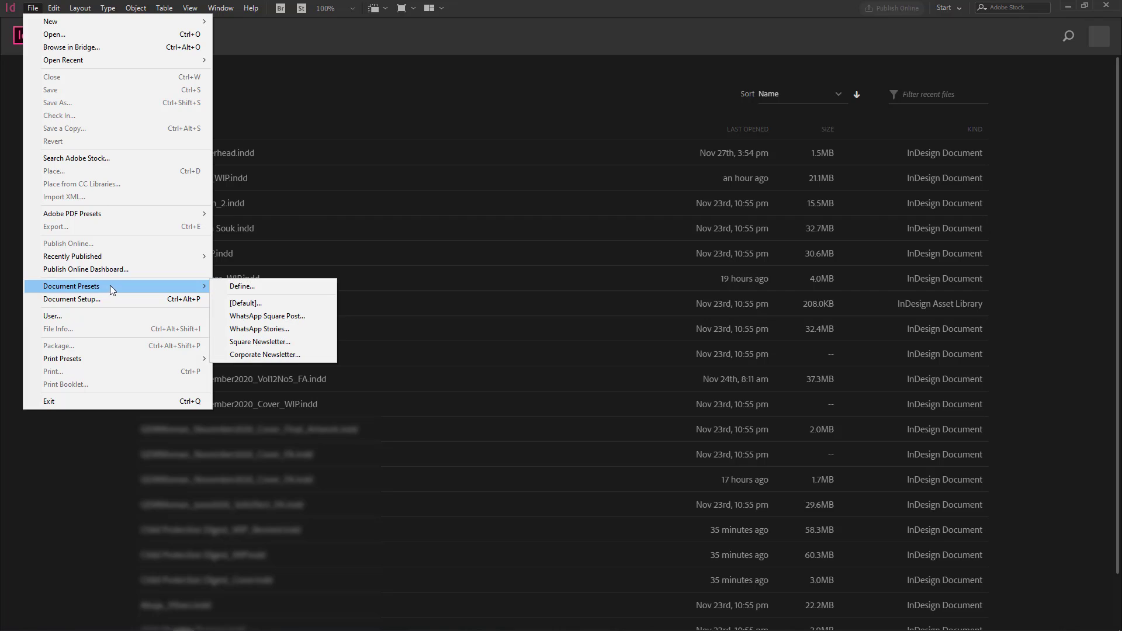
click(254, 287)
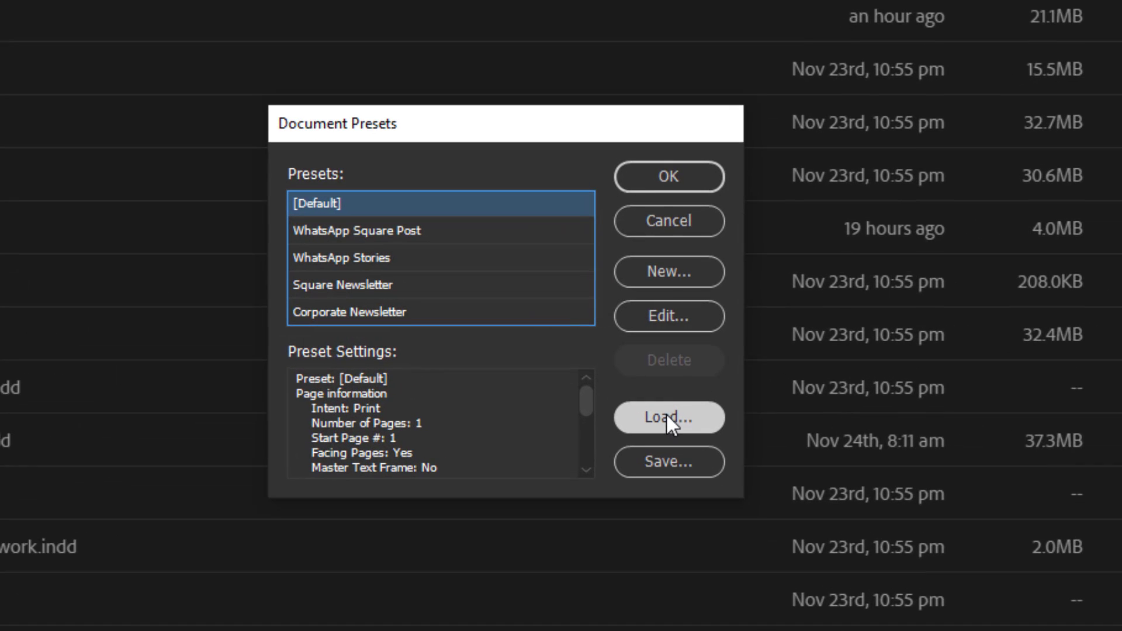
click(648, 382)
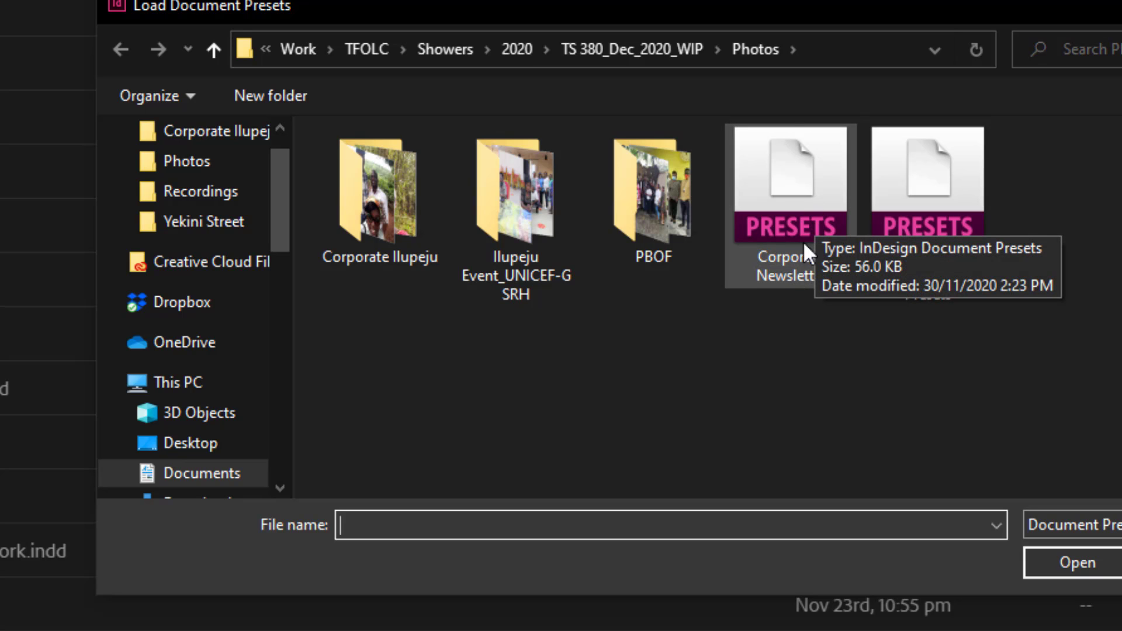
click(793, 202)
click(1075, 561)
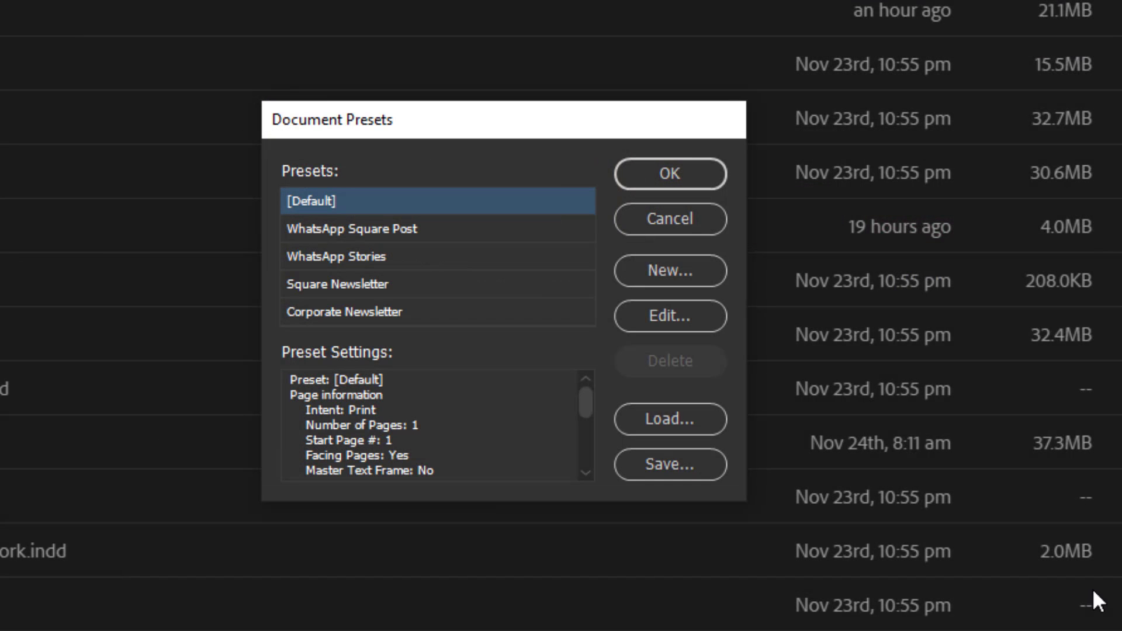